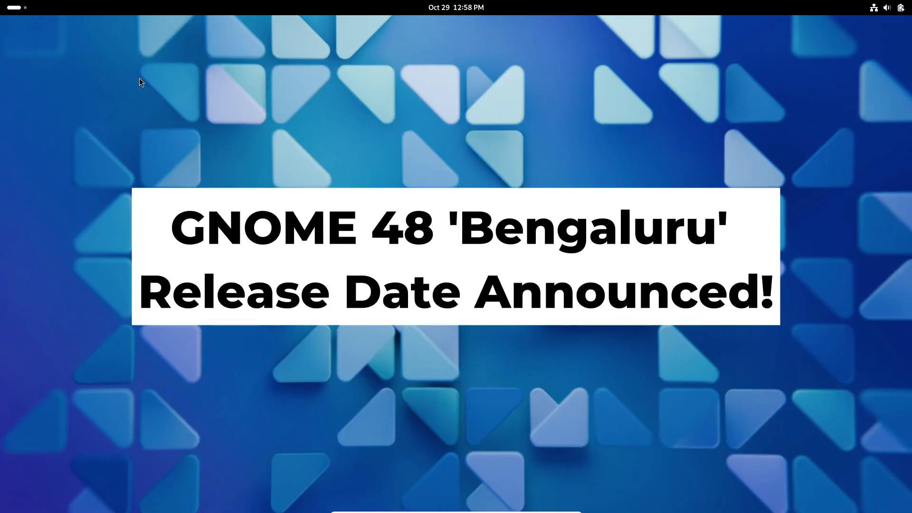
# - Show the activities overview and app grid, then open and close the calendar panel
pyautogui.click(14, 7)
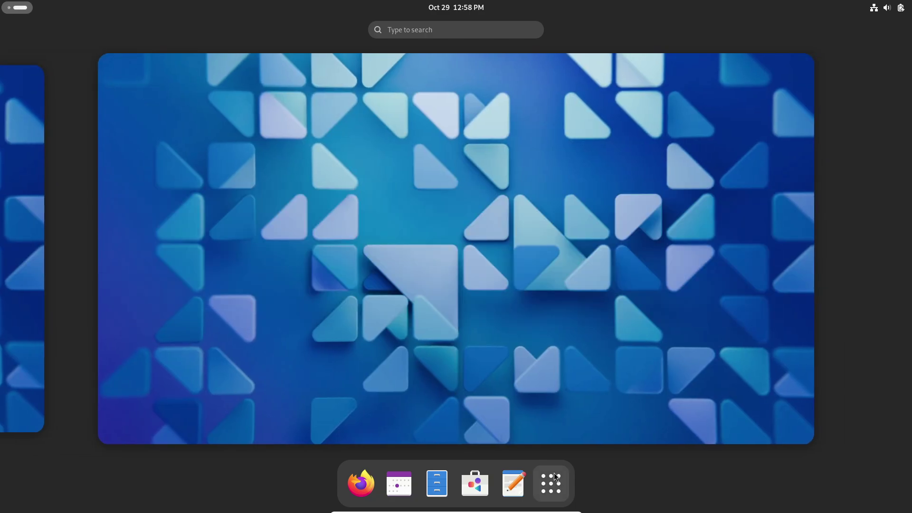
pyautogui.click(552, 478)
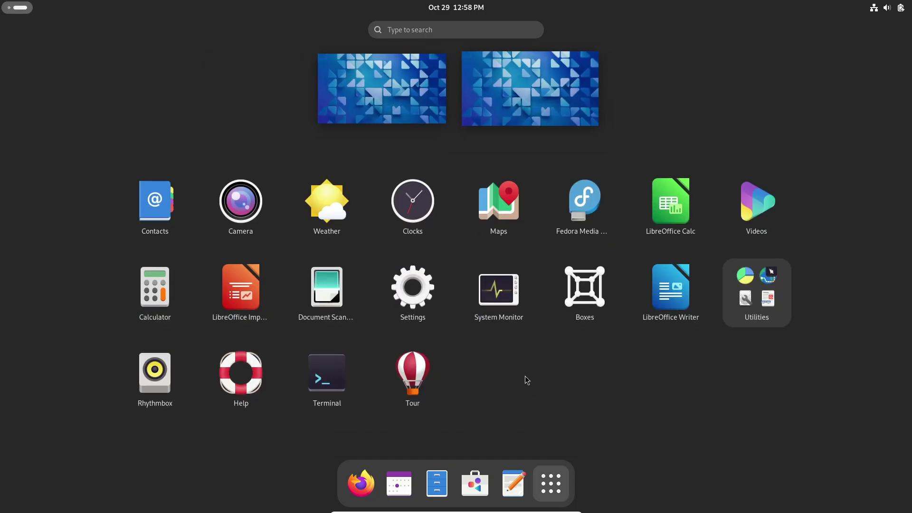
pyautogui.click(30, 11)
pyautogui.click(463, 13)
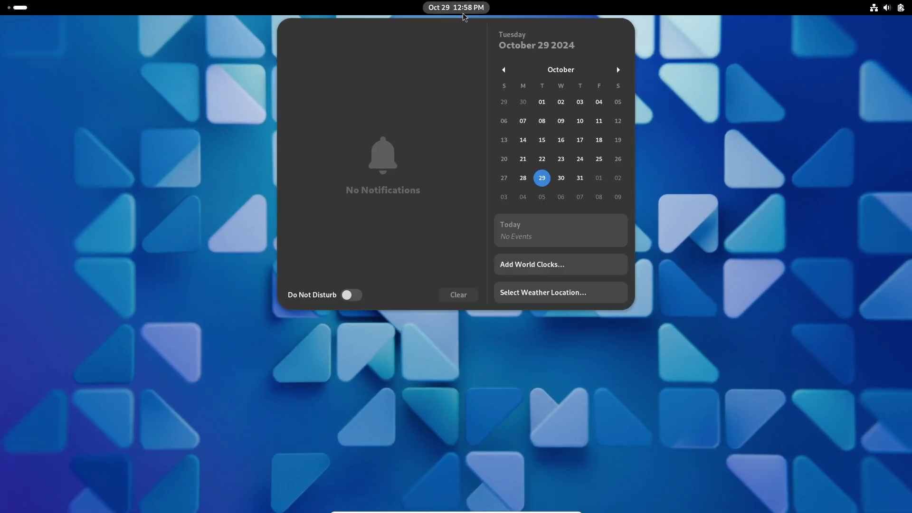
pyautogui.click(463, 14)
# - Expand the sound output choices in quick settings, then return to the app grid
pyautogui.click(896, 14)
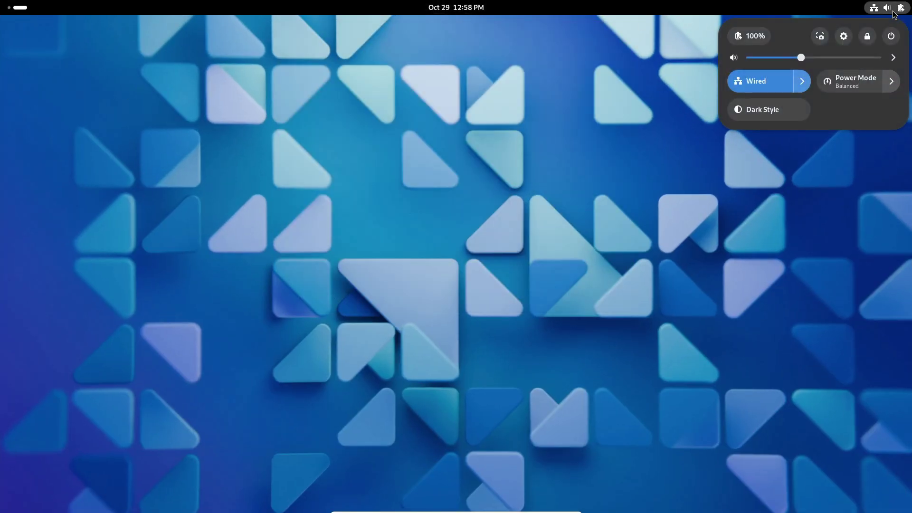
pyautogui.click(891, 58)
pyautogui.click(563, 99)
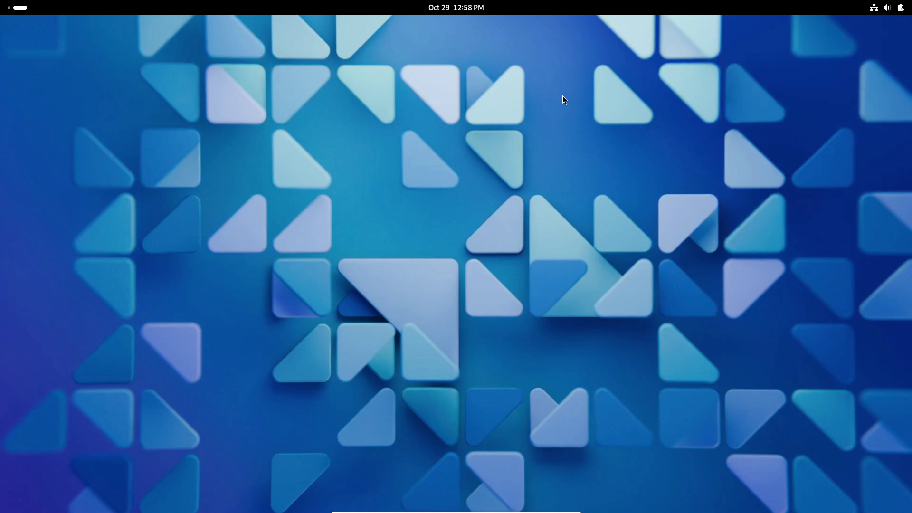
pyautogui.click(21, 7)
pyautogui.click(550, 485)
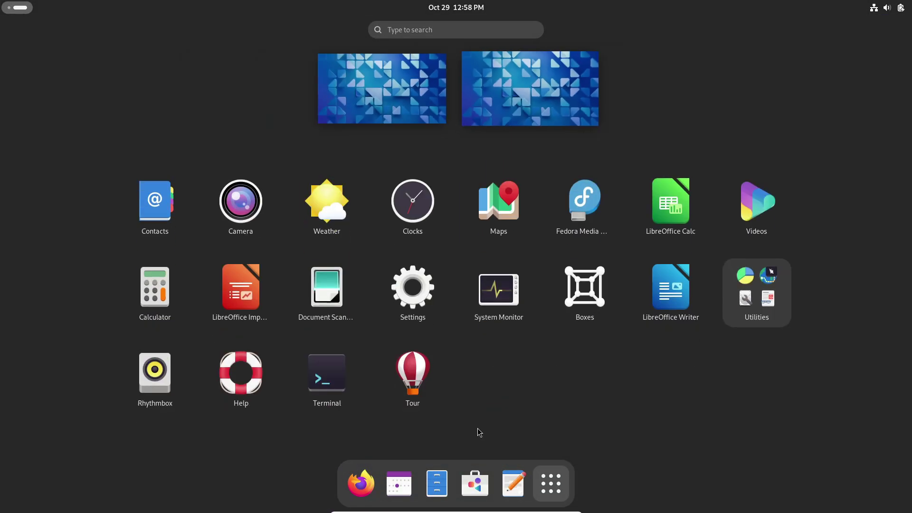
# - View System Details (Fedora Linux 41, GNOME 47, Wayland) under Settings' About page, then close Settings
pyautogui.click(403, 299)
pyautogui.scroll(-5, 274, 257)
pyautogui.click(257, 369)
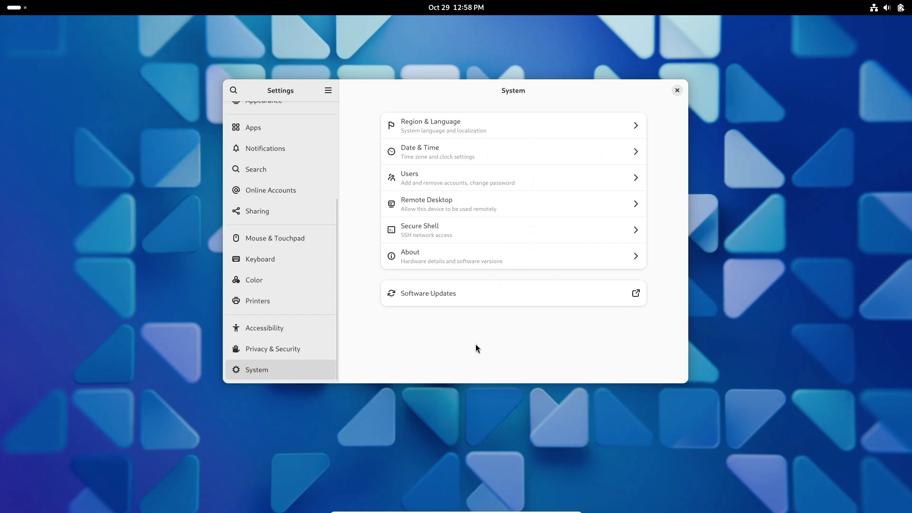
pyautogui.click(535, 257)
pyautogui.click(513, 362)
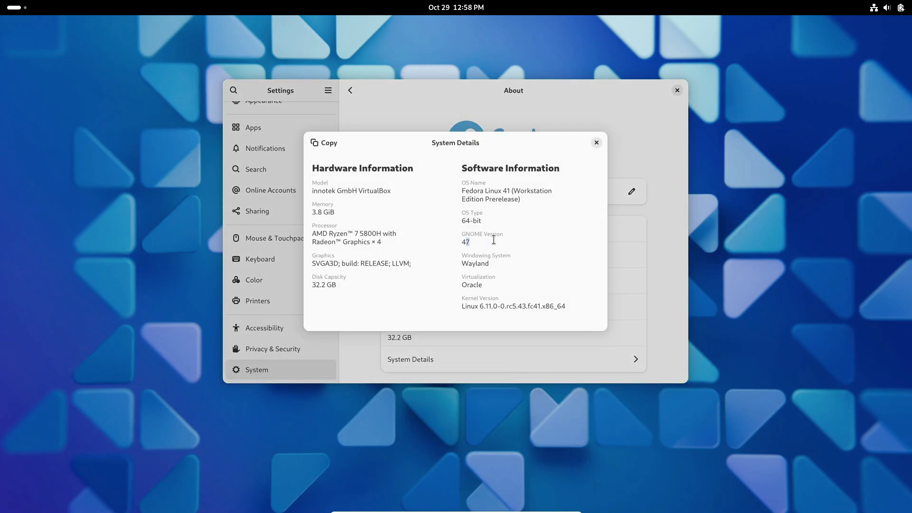
pyautogui.click(597, 143)
pyautogui.click(677, 90)
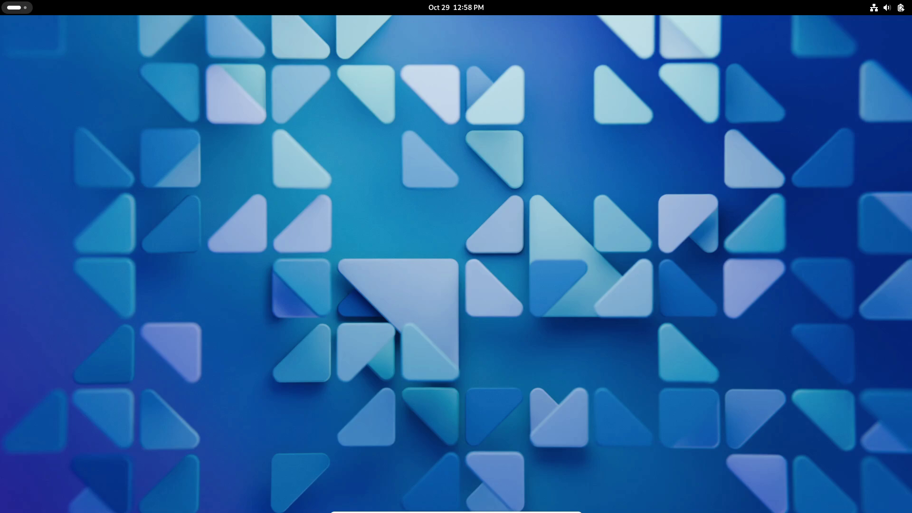
# - Bring up the app grid from the overview and briefly open and close Settings
pyautogui.press('super')
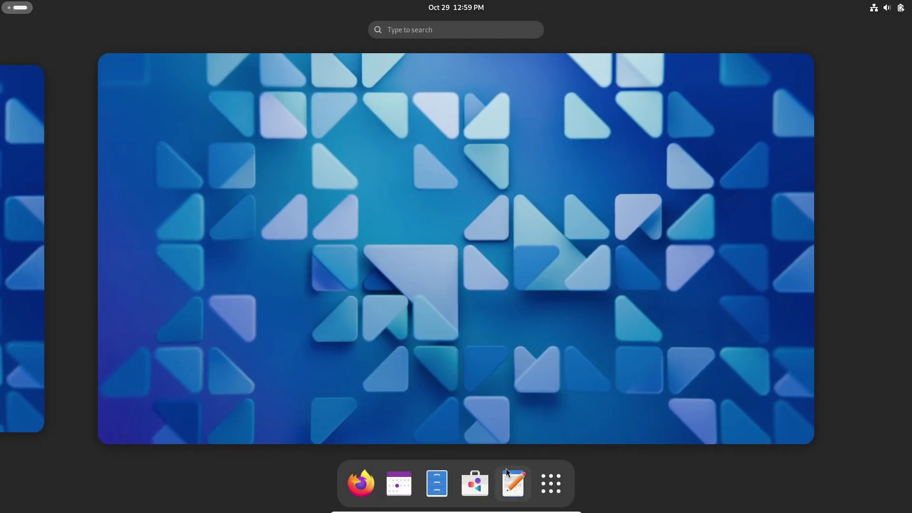
pyautogui.click(550, 484)
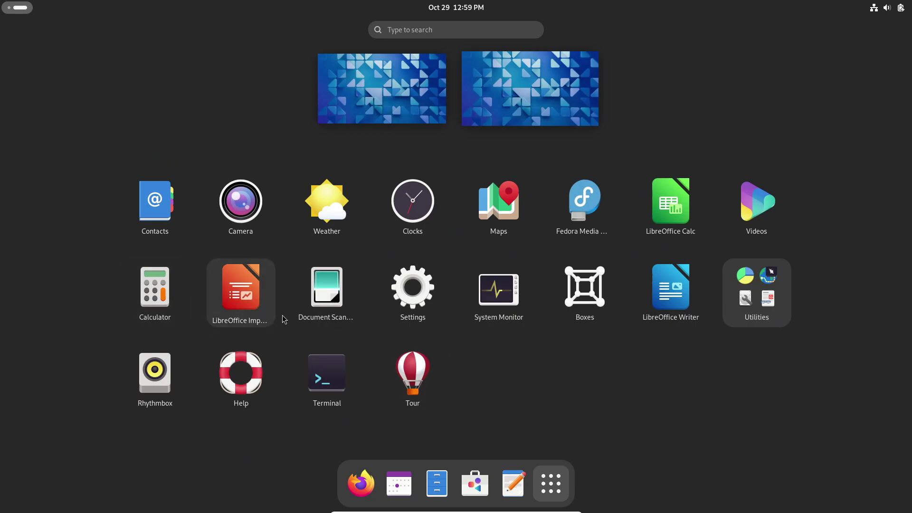
pyautogui.click(435, 316)
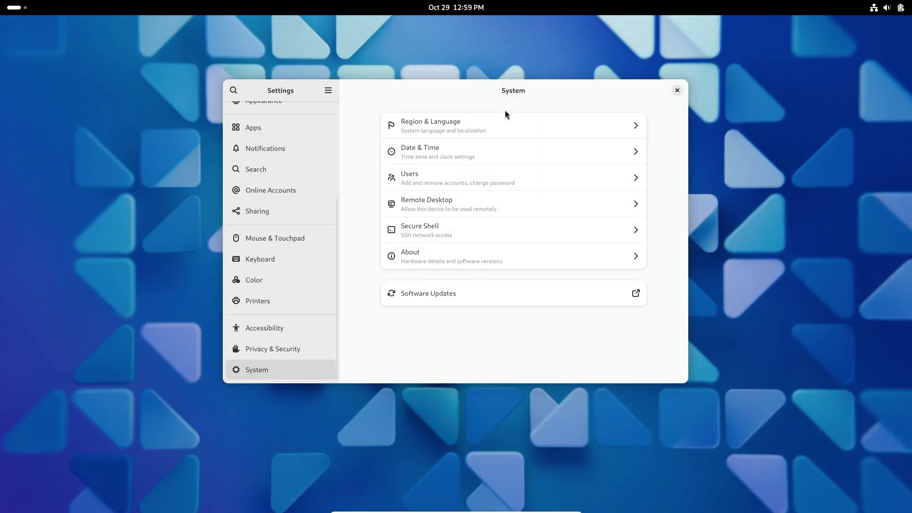
pyautogui.click(687, 92)
# - Show the calendar panel and the sound output choices in quick settings
pyautogui.click(454, 8)
pyautogui.click(886, 8)
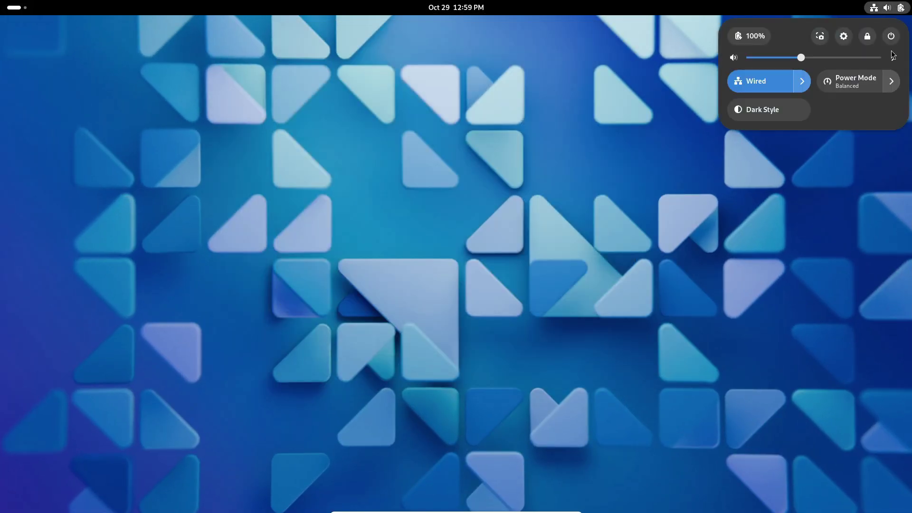
pyautogui.click(894, 57)
pyautogui.press('Escape')
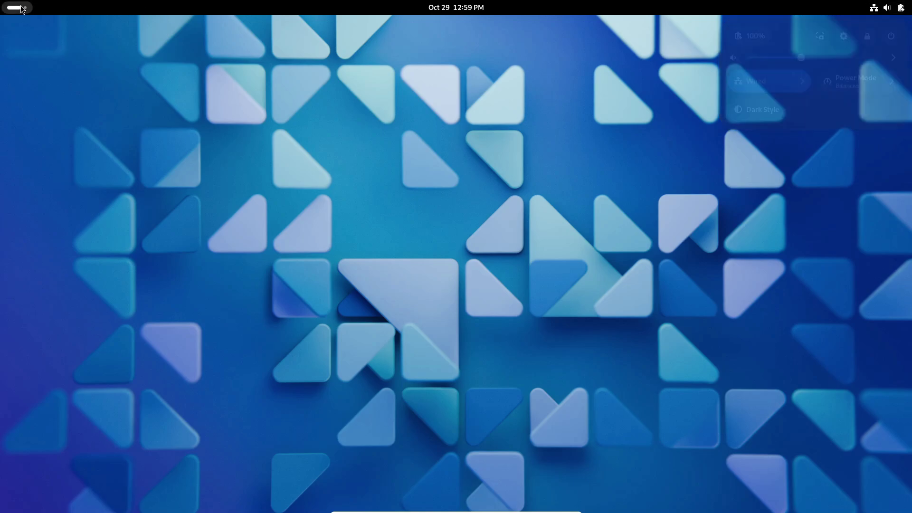
# - Open Files, view its About information, close Files, and return to the overview
pyautogui.press('super')
pyautogui.click(437, 484)
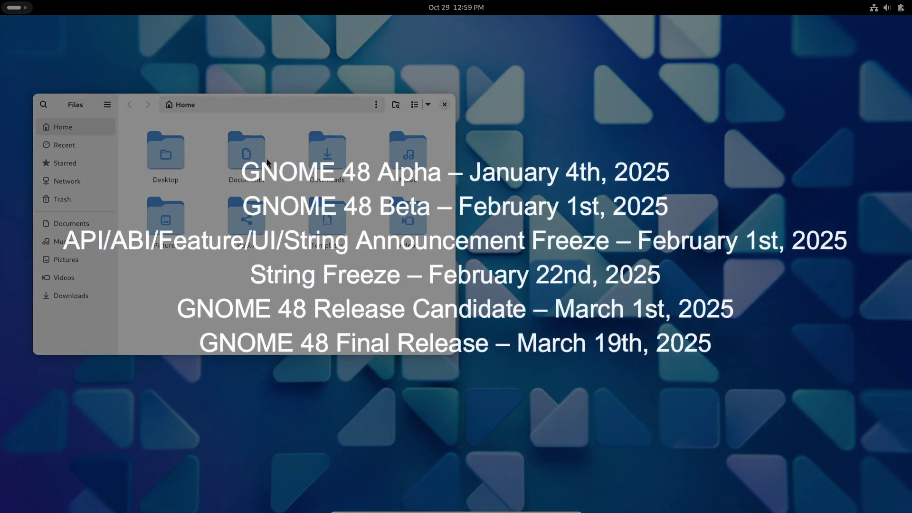
pyautogui.click(108, 105)
pyautogui.click(102, 251)
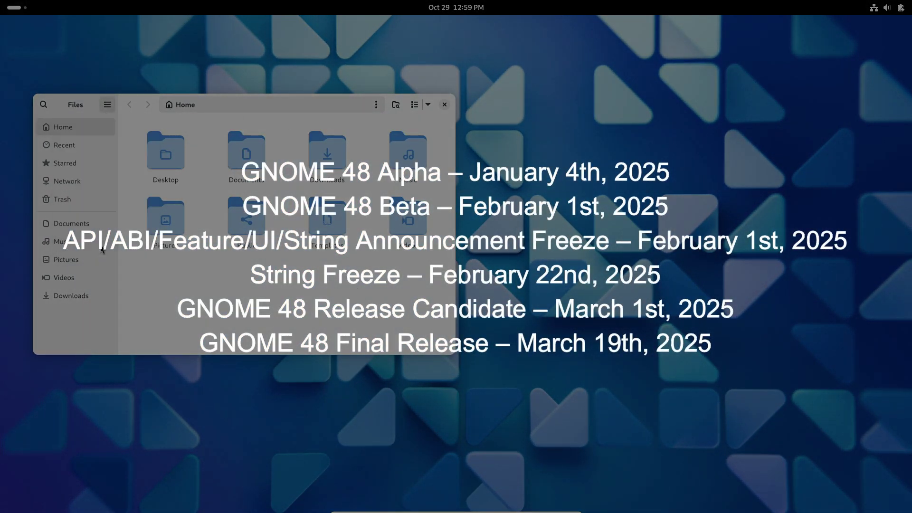
pyautogui.click(318, 114)
pyautogui.click(444, 104)
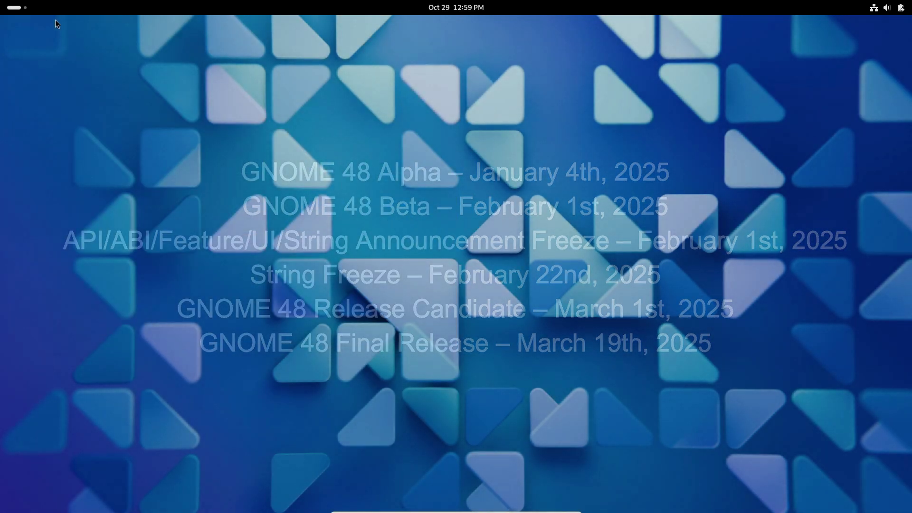
pyautogui.click(20, 9)
# - Open a new Text Editor document, view its About information, and close it
pyautogui.click(513, 483)
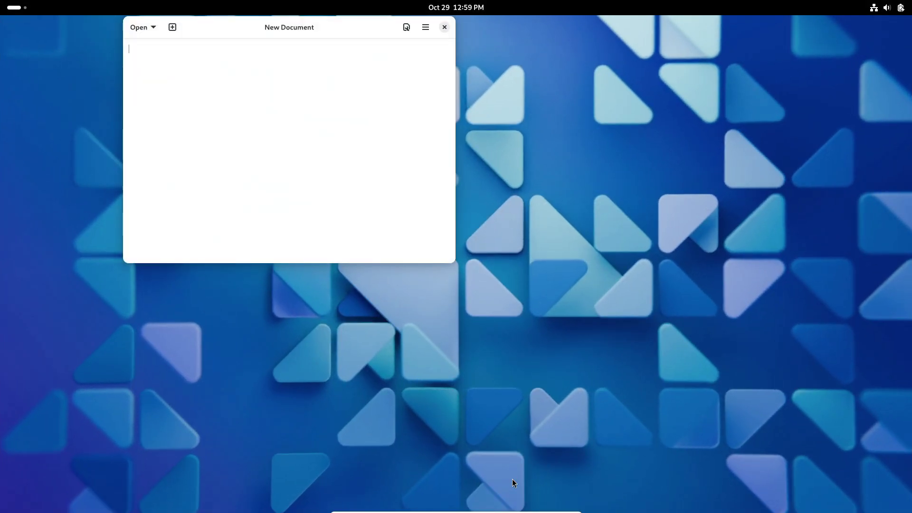
pyautogui.click(426, 30)
pyautogui.click(406, 281)
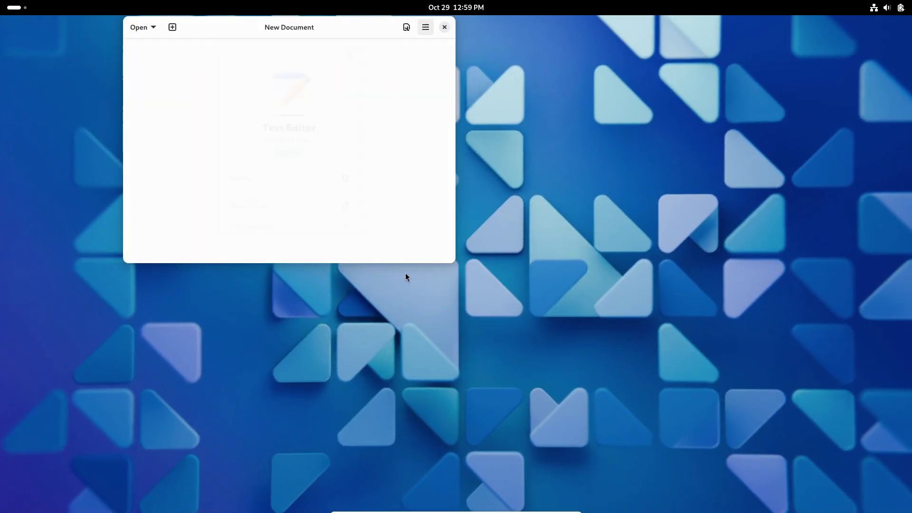
pyautogui.click(362, 36)
pyautogui.click(444, 27)
# - Check System Monitor's running processes, close it, then launch Firefox
pyautogui.click(30, 11)
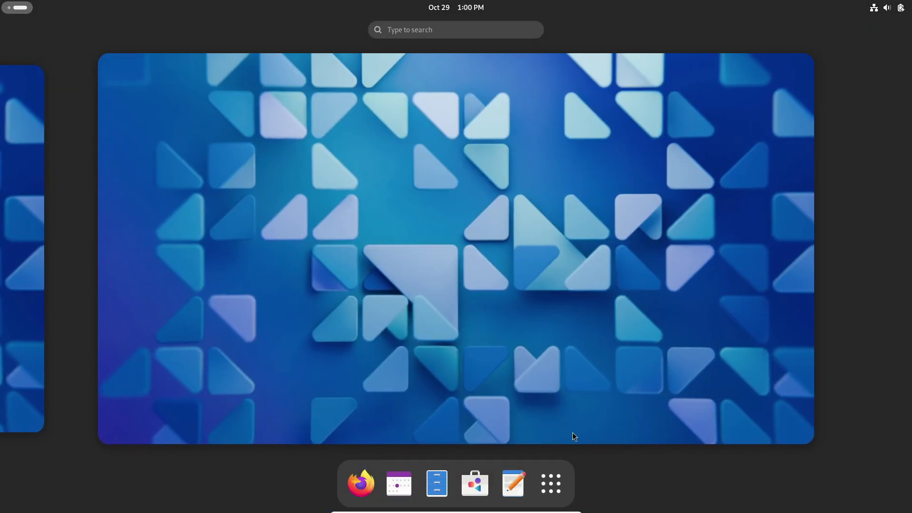
pyautogui.click(562, 478)
pyautogui.click(499, 292)
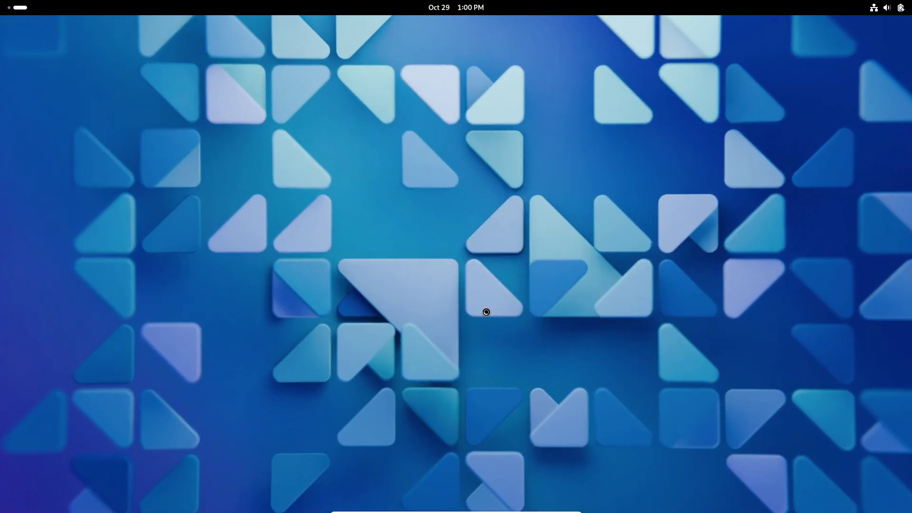
pyautogui.click(289, 33)
pyautogui.click(445, 34)
pyautogui.click(28, 11)
pyautogui.click(362, 481)
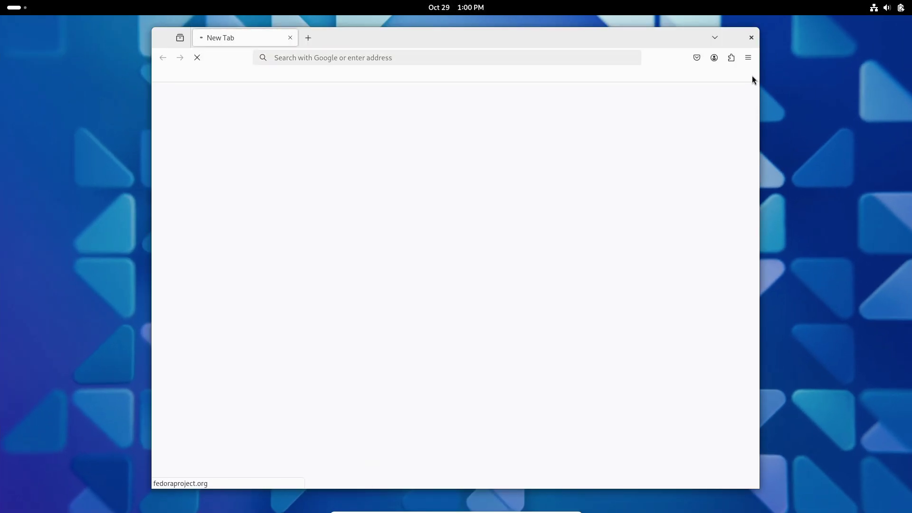
# - View Firefox's About details (version 129.0.2), quit Firefox, and launch GNOME Software
pyautogui.click(748, 57)
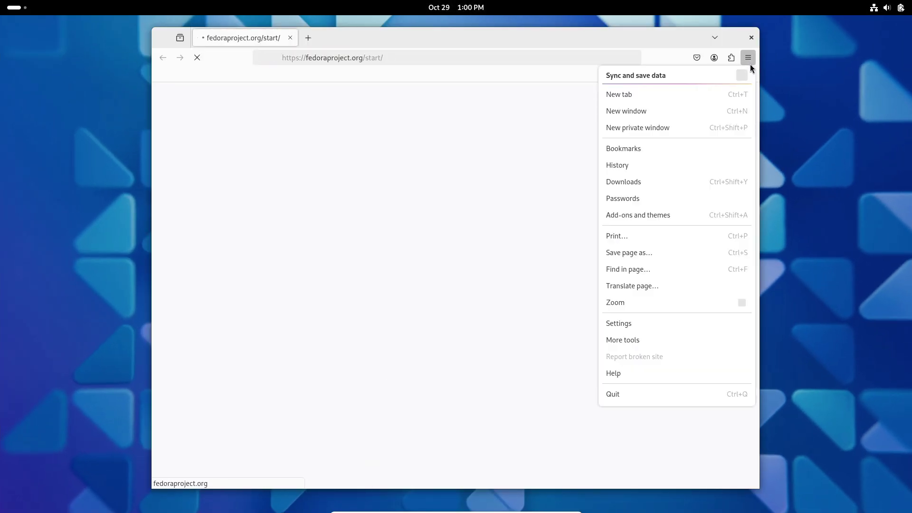
pyautogui.click(632, 375)
pyautogui.click(638, 198)
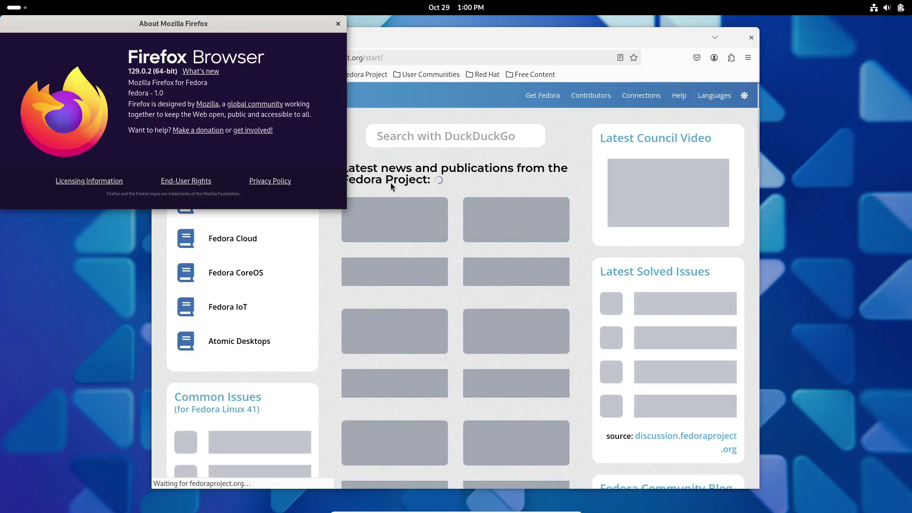
pyautogui.click(339, 26)
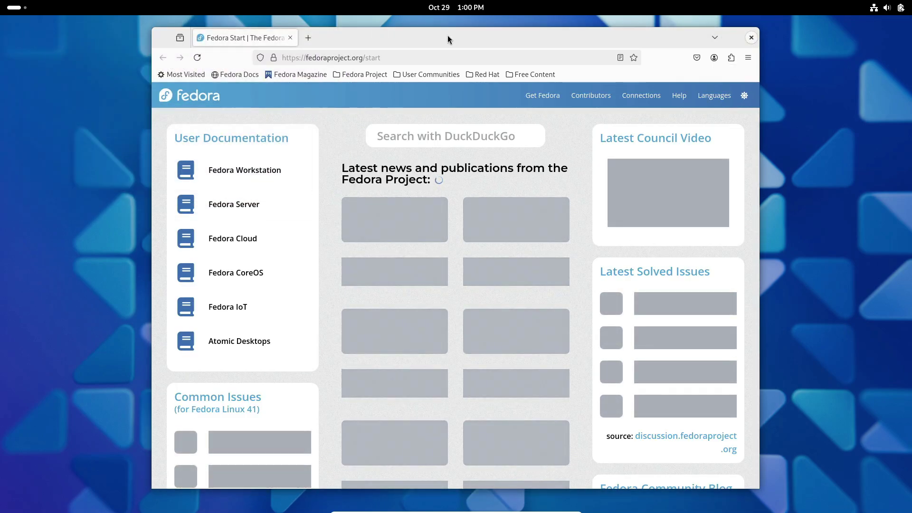
pyautogui.hotkey('ctrl', 'q')
pyautogui.click(15, 7)
pyautogui.click(487, 481)
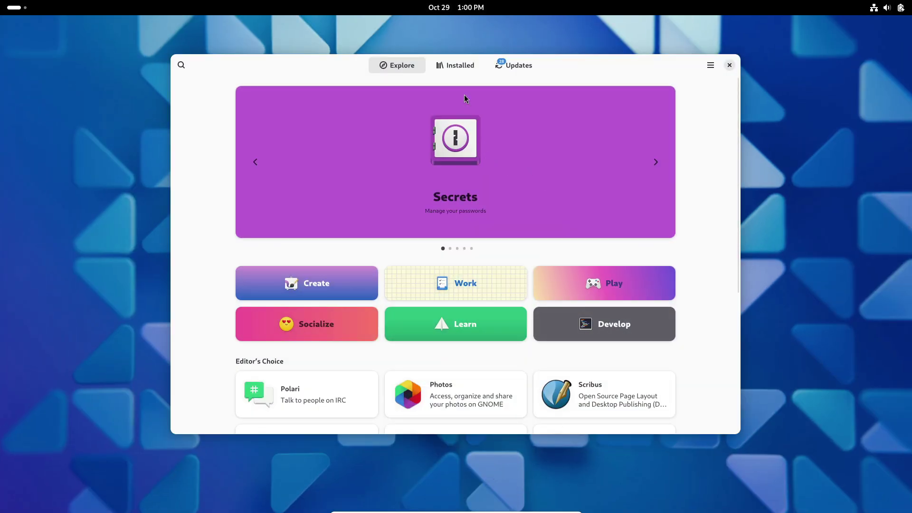
# - Check the Installed list and About Software (version 47.beta), then return to Explore
pyautogui.click(455, 65)
pyautogui.click(710, 65)
pyautogui.click(689, 136)
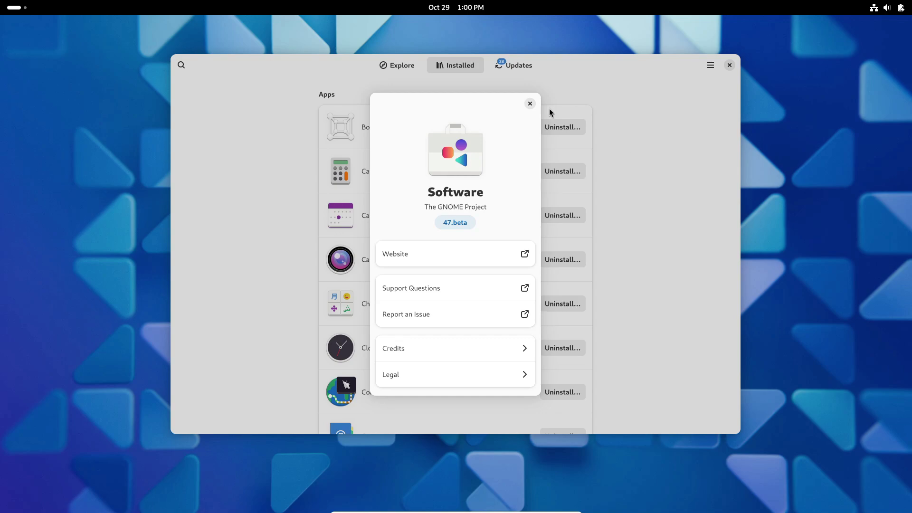
pyautogui.click(442, 59)
pyautogui.click(416, 62)
pyautogui.scroll(-1, 474, 330)
pyautogui.scroll(-5, 474, 329)
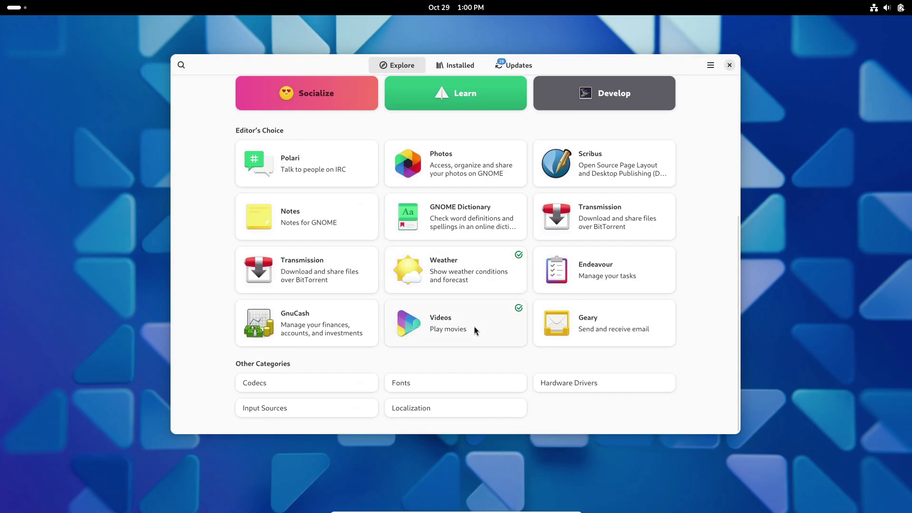
pyautogui.scroll(6, 475, 329)
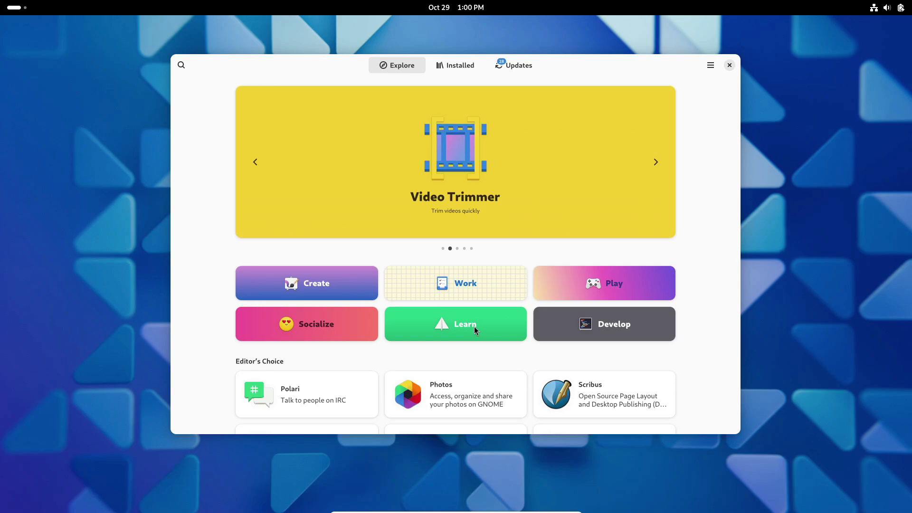
pyautogui.scroll(-2, 474, 326)
pyautogui.scroll(-3, 474, 327)
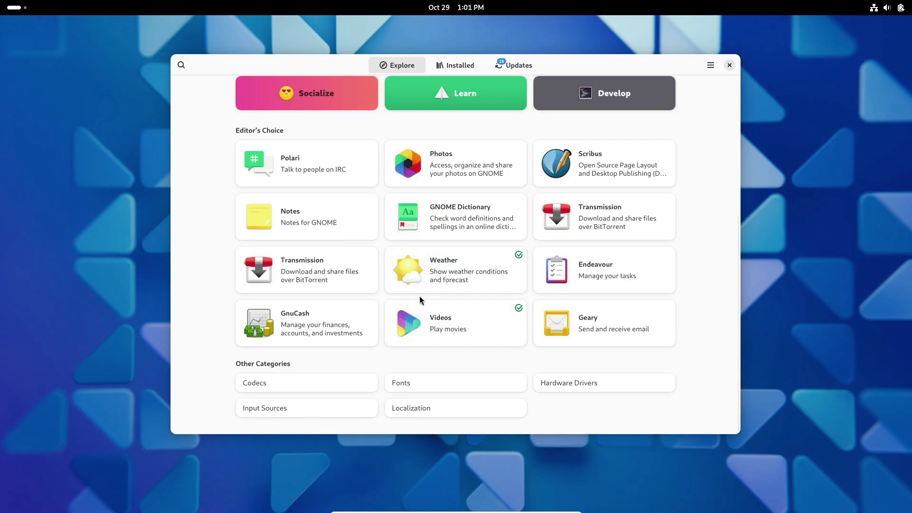
# - View the Codecs category, close Software, and launch Terminal from the app grid
pyautogui.click(308, 384)
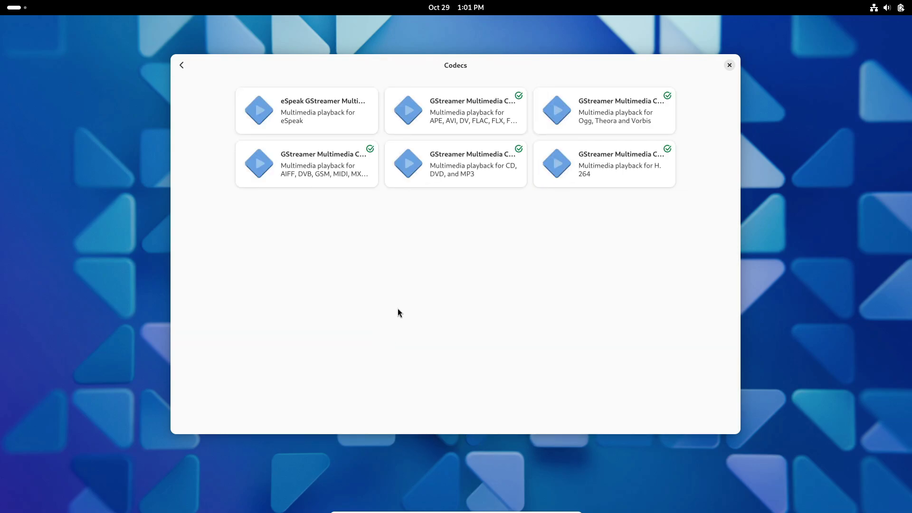
pyautogui.click(729, 65)
pyautogui.press('super+a')
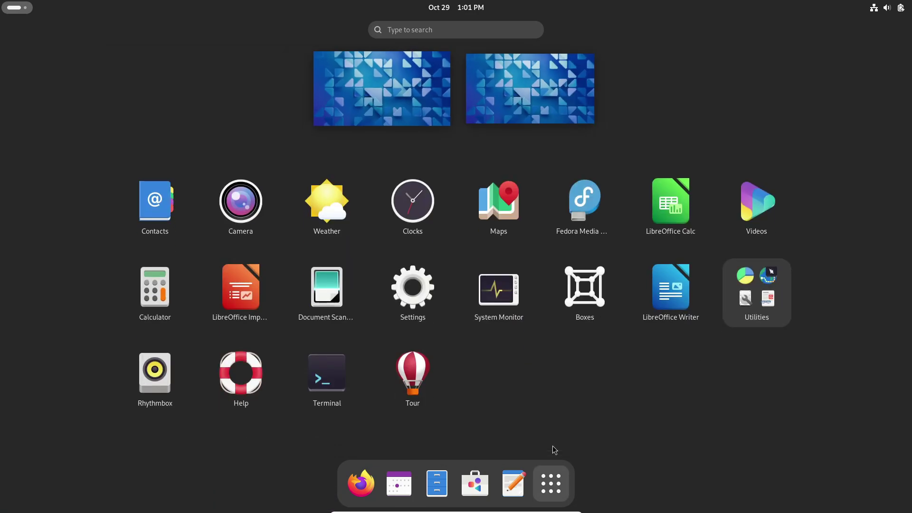
pyautogui.click(329, 374)
pyautogui.click(444, 35)
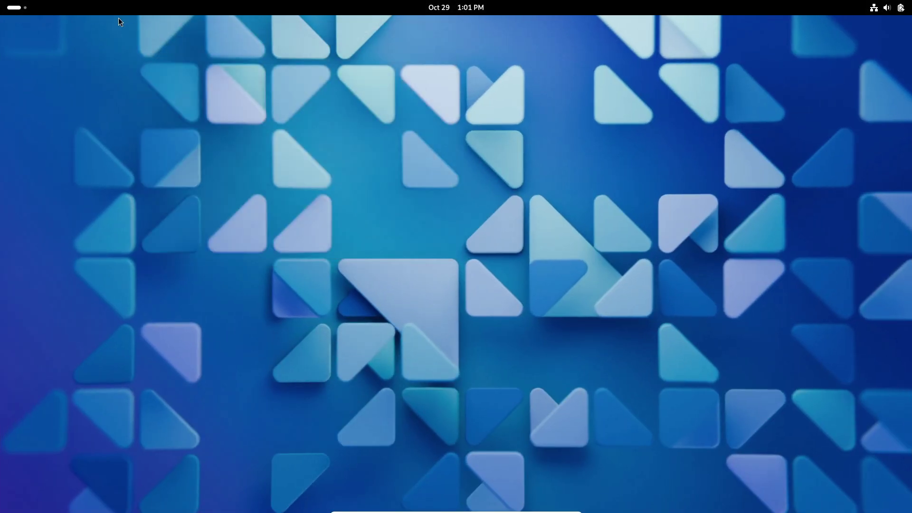
pyautogui.press('super')
pyautogui.scroll(1, 537, 402)
pyautogui.press('super+a')
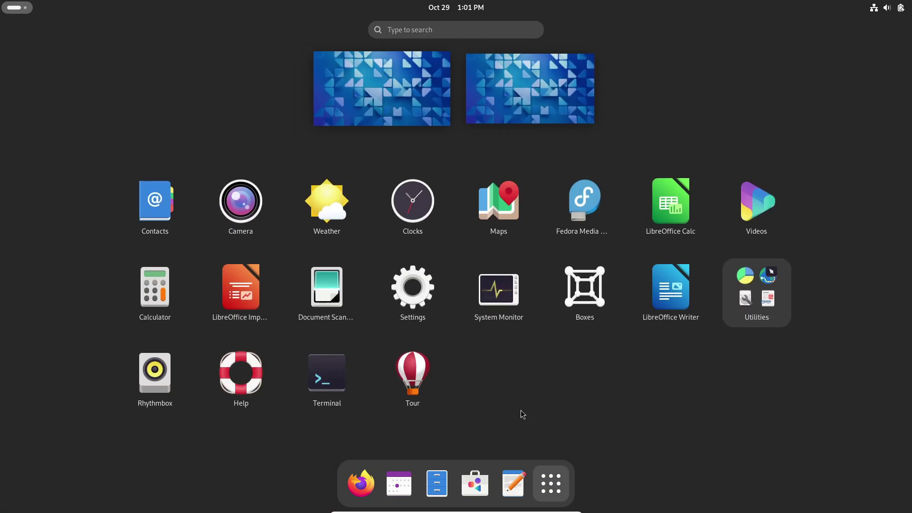
pyautogui.click(246, 292)
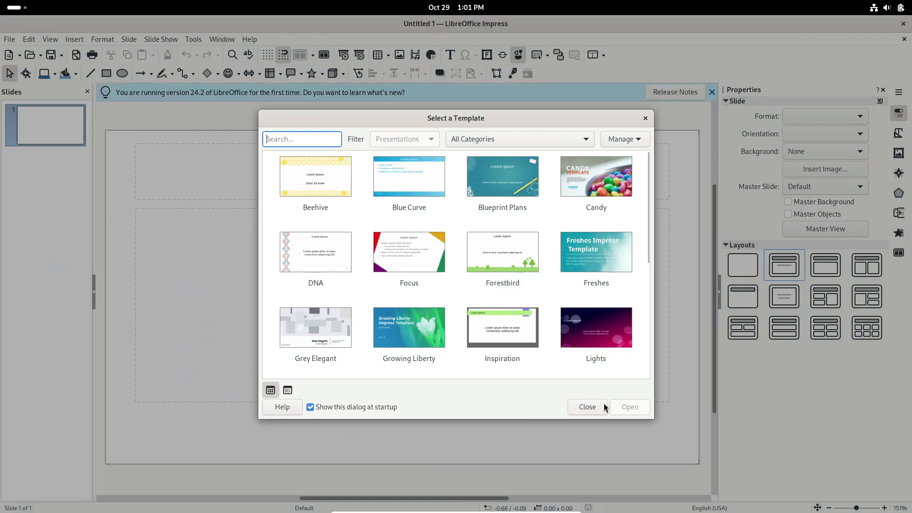
pyautogui.click(605, 407)
pyautogui.click(250, 39)
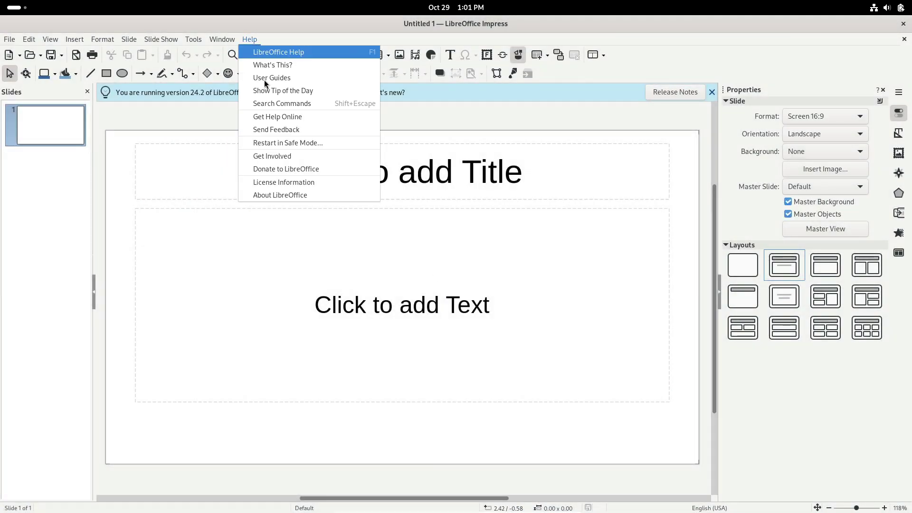
pyautogui.click(271, 195)
pyautogui.click(639, 161)
pyautogui.click(904, 23)
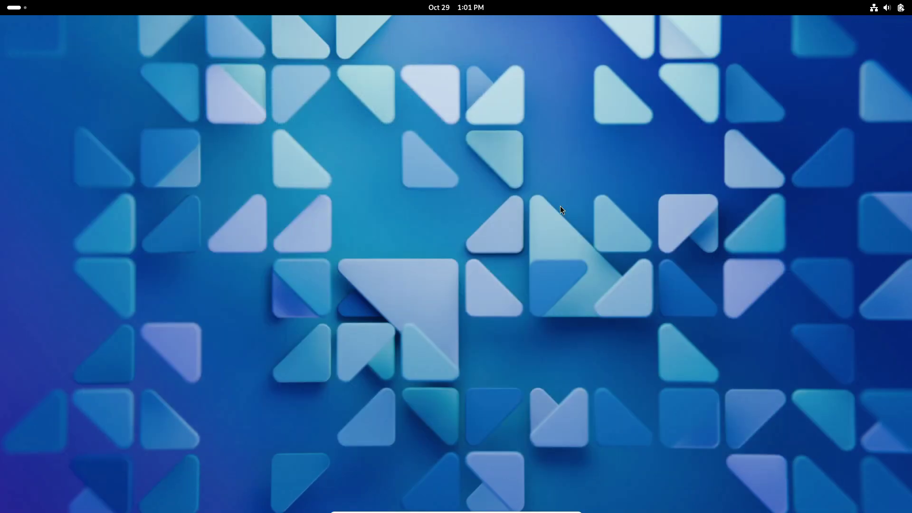
pyautogui.rightClick(530, 227)
pyautogui.click(553, 267)
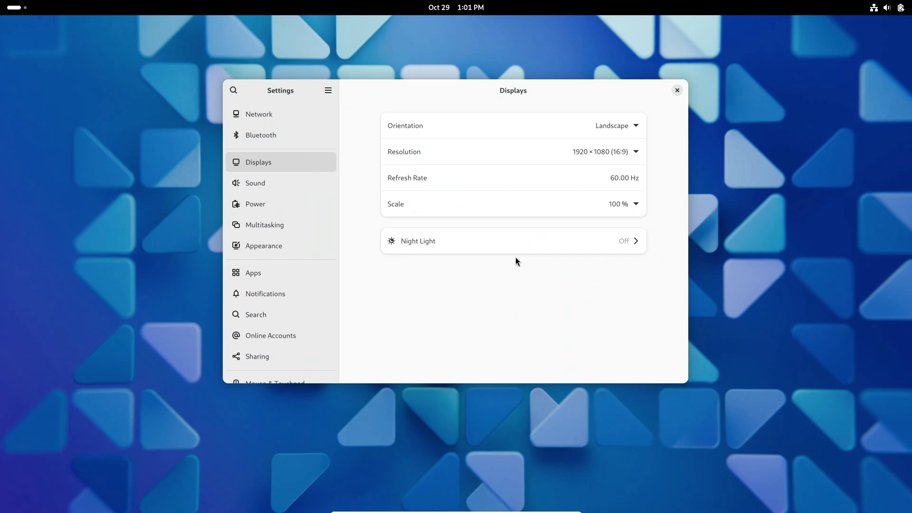
pyautogui.click(289, 115)
pyautogui.click(286, 137)
pyautogui.click(285, 183)
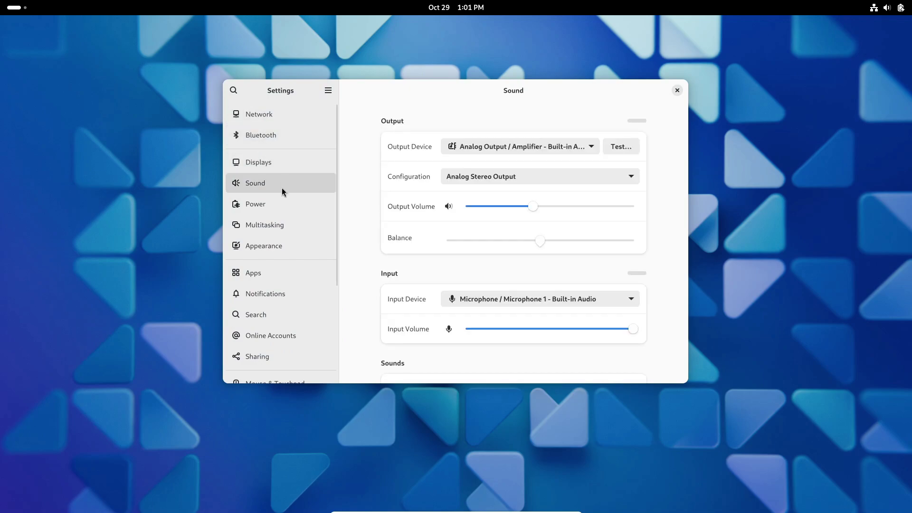
pyautogui.click(281, 204)
pyautogui.click(279, 224)
pyautogui.click(279, 246)
pyautogui.click(279, 273)
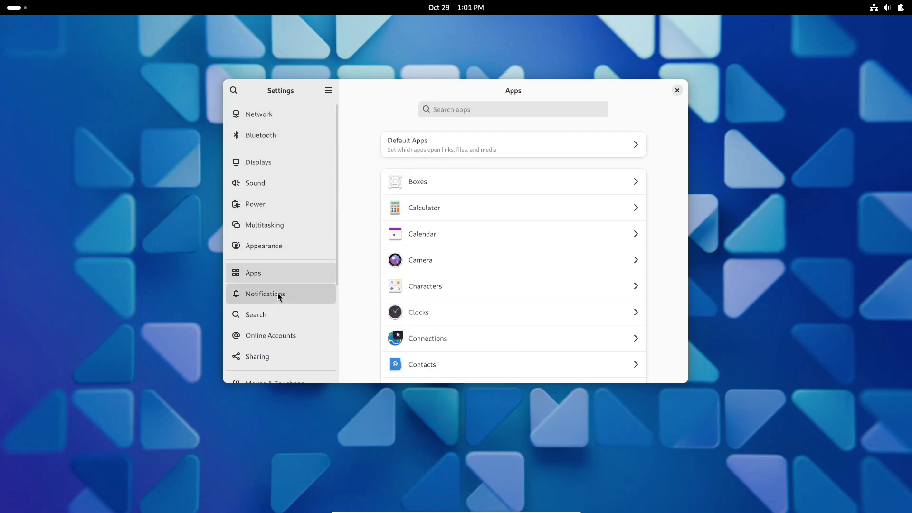
pyautogui.click(277, 294)
pyautogui.click(276, 315)
pyautogui.scroll(-2, 281, 299)
pyautogui.click(287, 271)
pyautogui.click(290, 289)
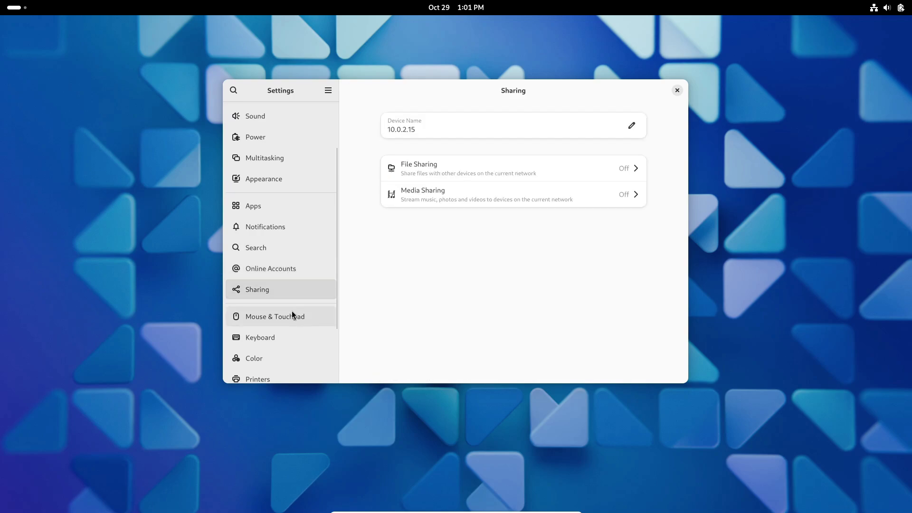
pyautogui.click(292, 316)
pyautogui.click(293, 333)
pyautogui.scroll(-2, 296, 314)
pyautogui.click(297, 299)
pyautogui.click(300, 328)
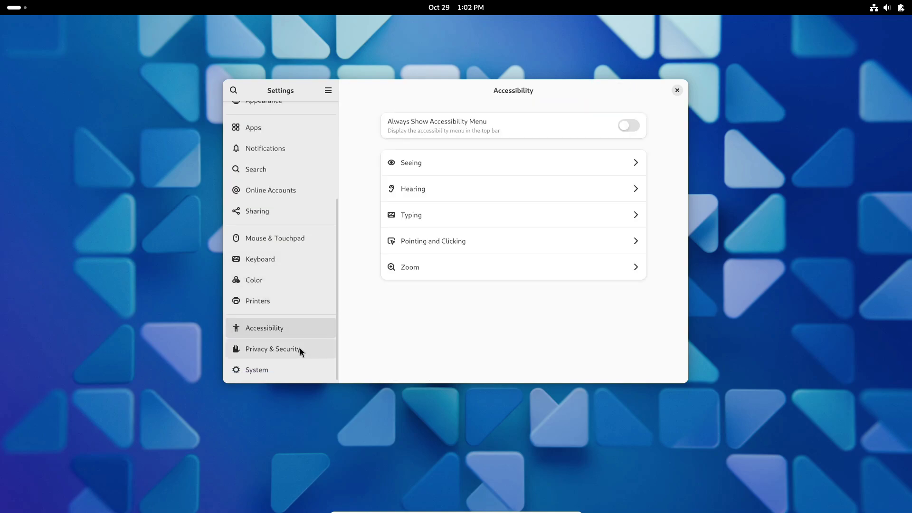
pyautogui.click(300, 348)
pyautogui.press('Down')
pyautogui.click(520, 292)
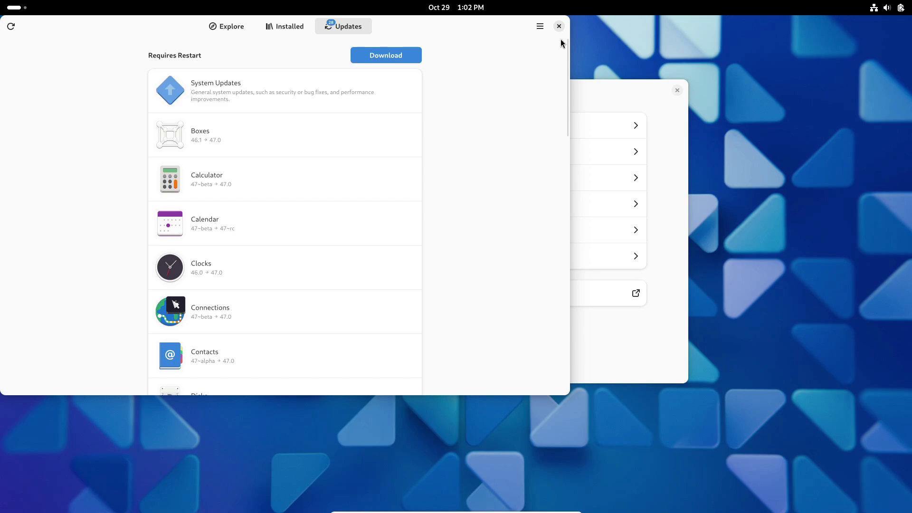
pyautogui.click(560, 28)
pyautogui.click(678, 90)
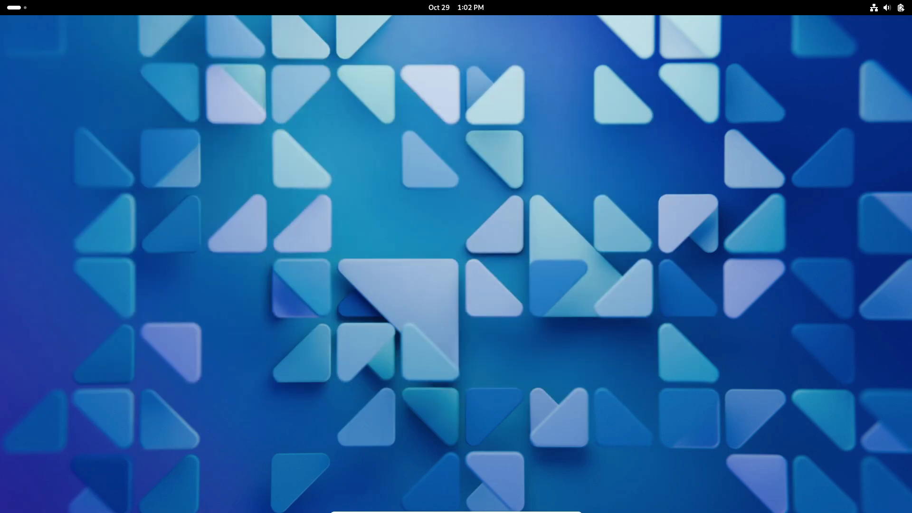